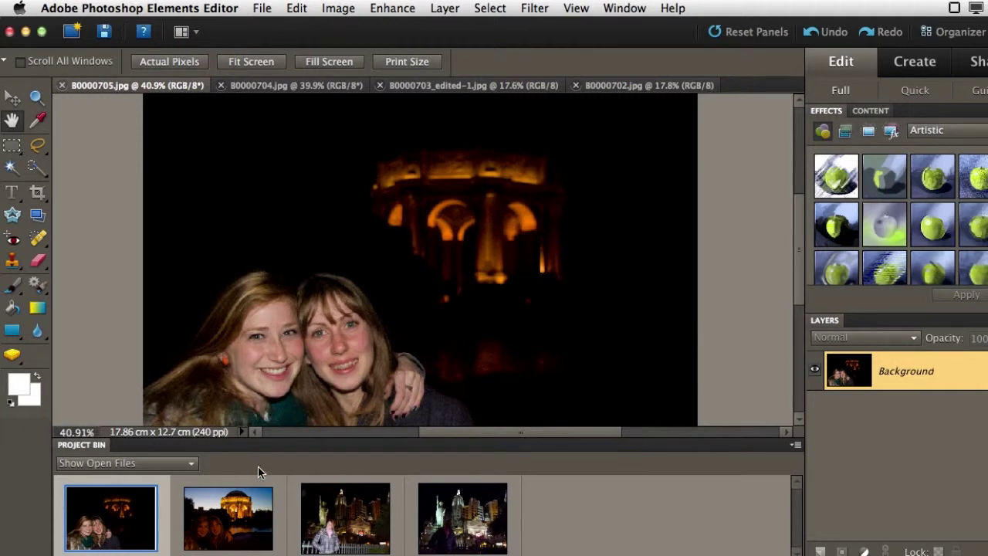
Step: Display the dusk no-flash photo B0000704.jpg and select it together with the flash portrait
click(239, 522)
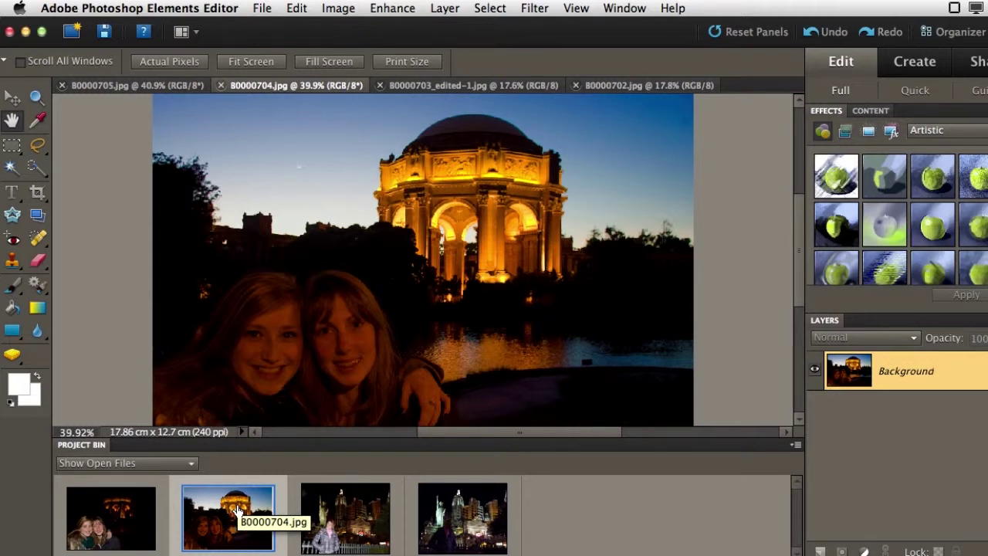
click(114, 522)
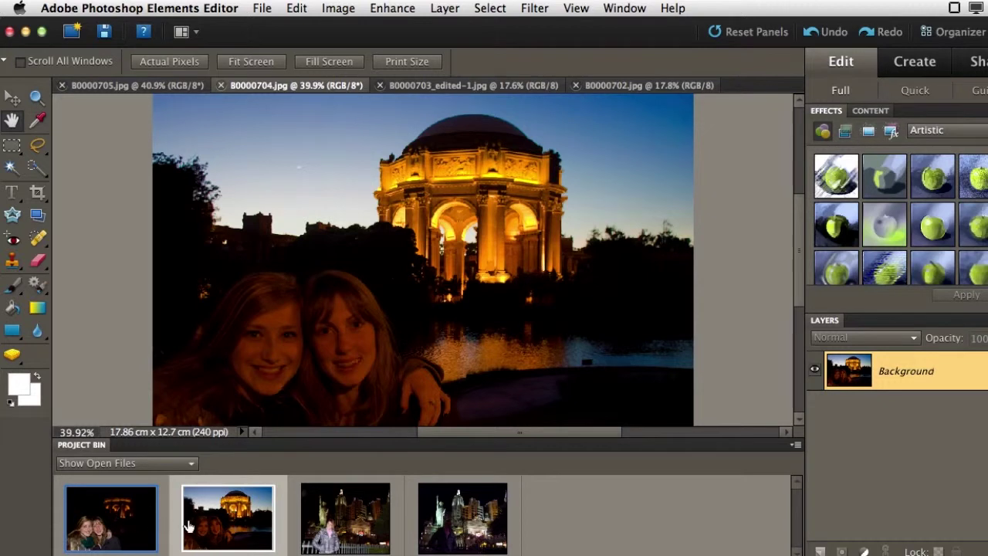
click(225, 515)
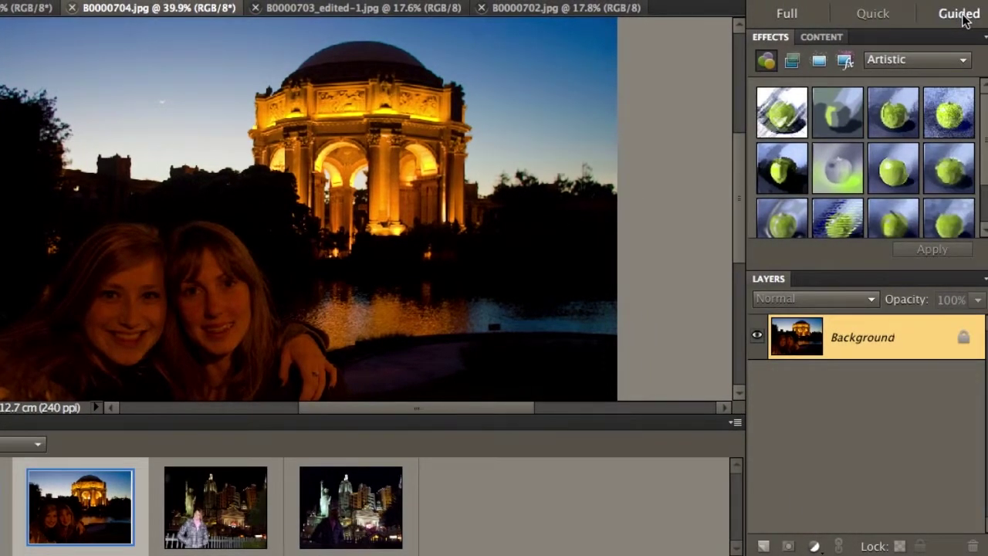
Step: Go to Guided edits and scroll down to Photomerge Exposure for the two selected photos
click(960, 15)
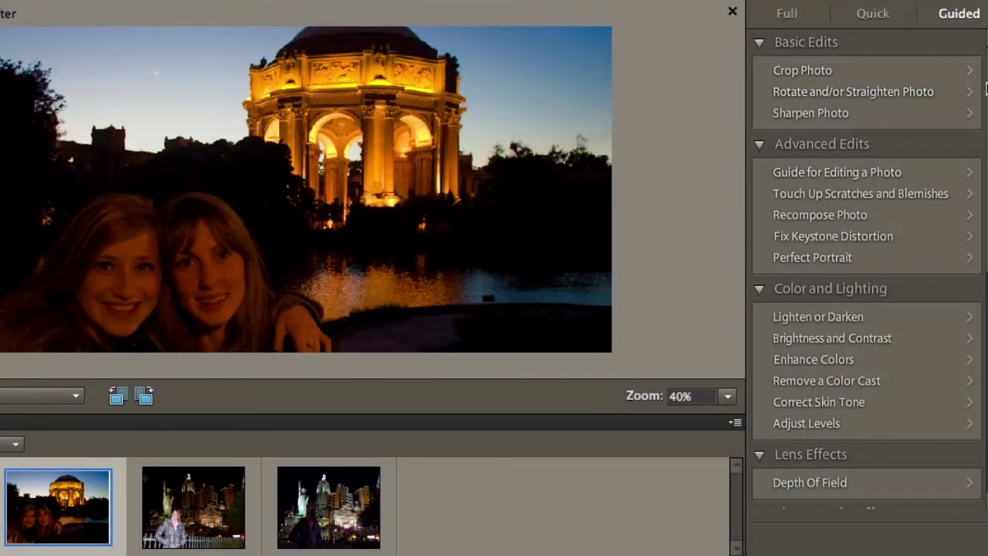
scroll(982, 227, down, 8)
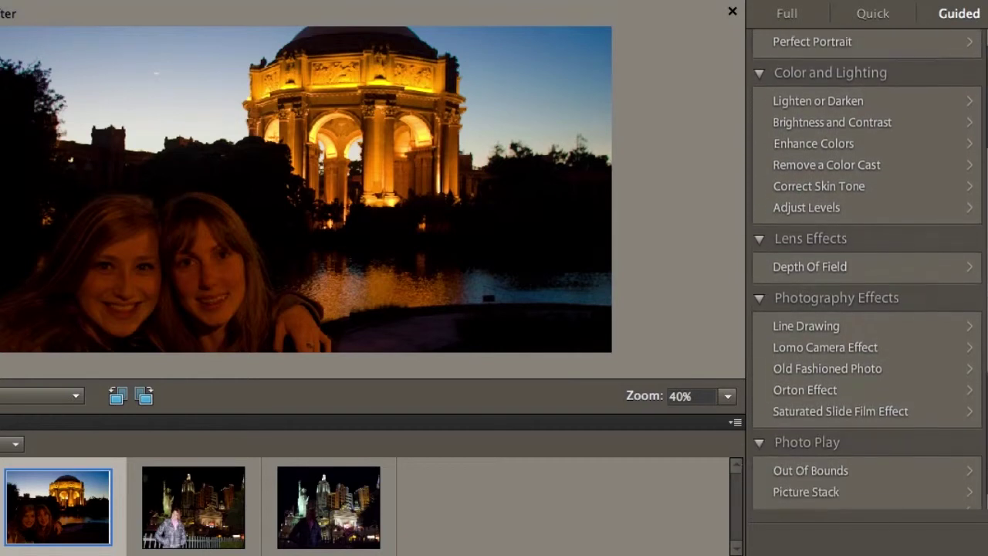
scroll(982, 228, down, 4)
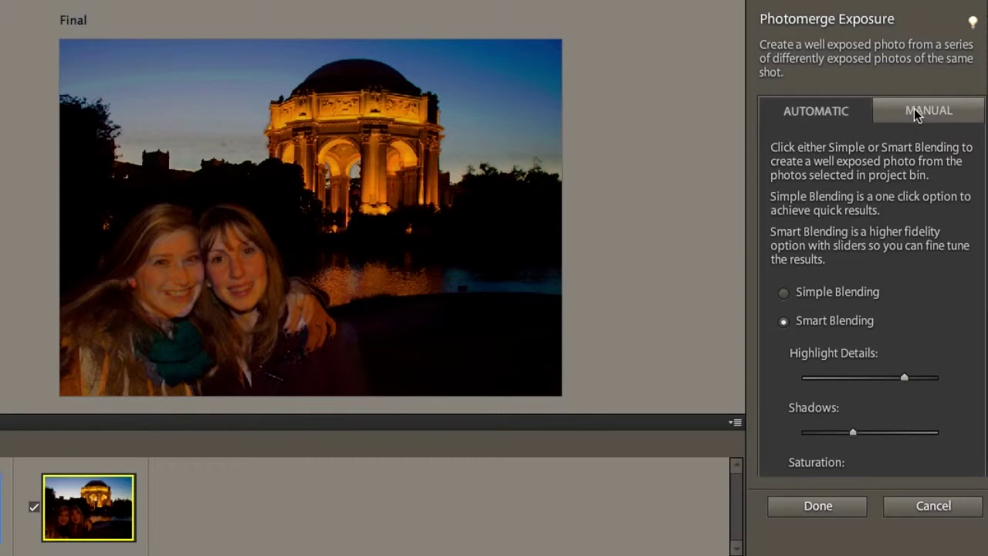
Step: Switch to manual blending, make the dusk photo the background, and enlarge the brush
click(907, 110)
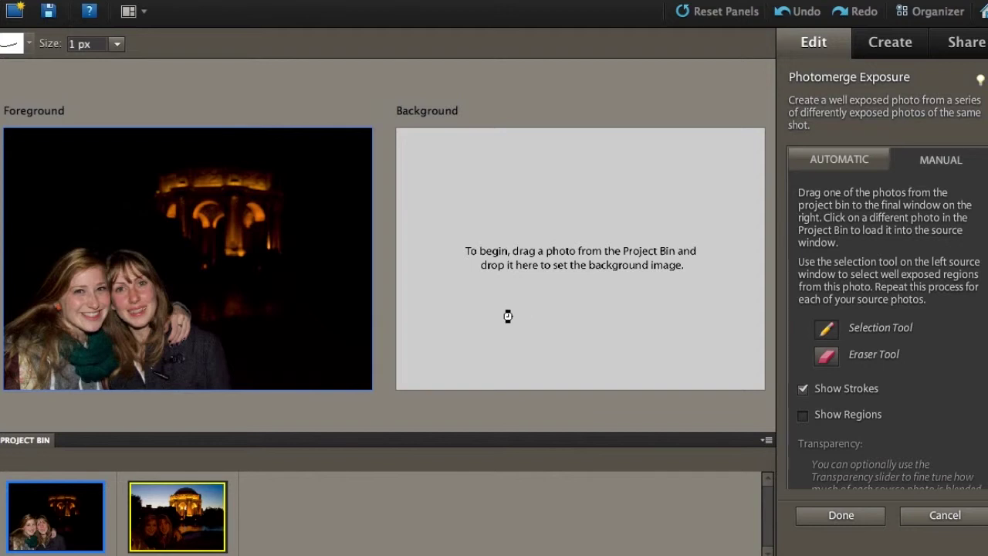
drag(508, 315, 514, 314)
drag(162, 531, 536, 324)
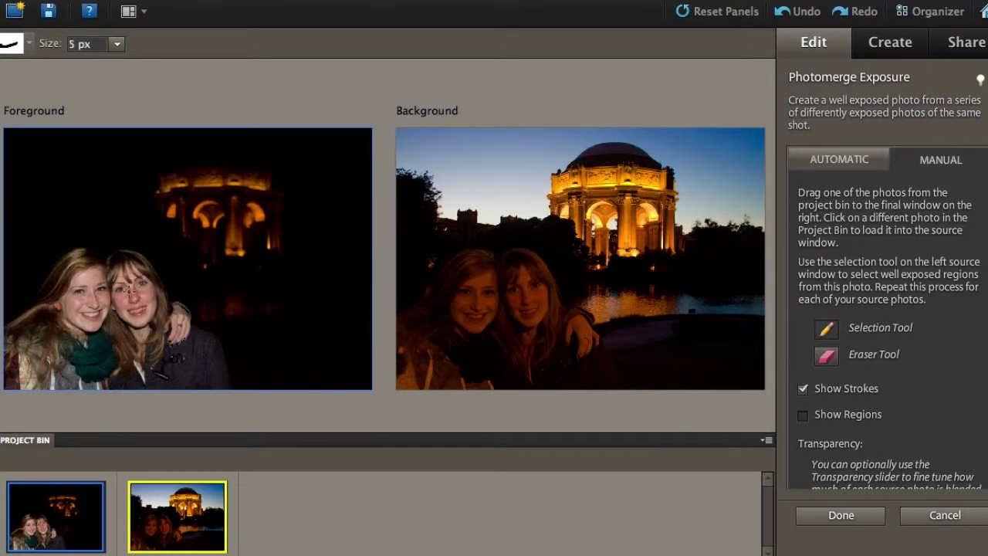
key(bracketright)
key(bracketright)
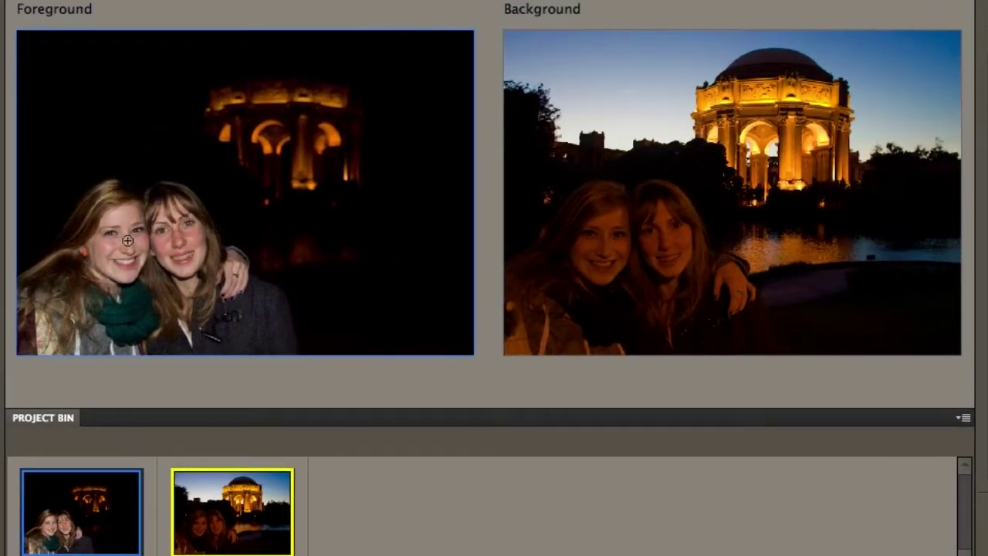
Step: Brush over the right girl's face and coat and the left girl's hair, then check the regions overlay
mouse_move(158, 216)
mouse_down()
mouse_move(137, 263)
mouse_move(139, 357)
mouse_move(143, 388)
mouse_up()
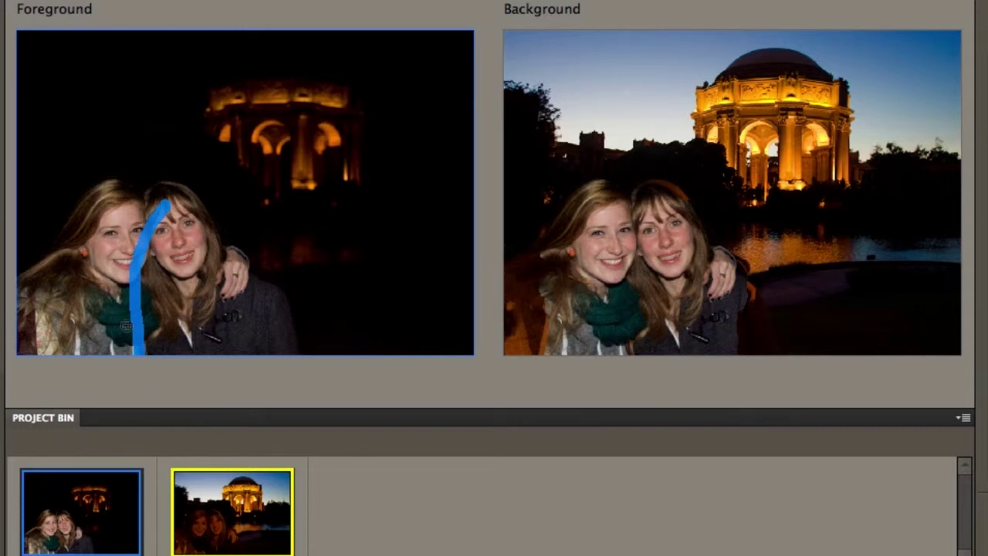
mouse_move(62, 272)
mouse_down()
mouse_move(32, 309)
mouse_move(31, 331)
mouse_up()
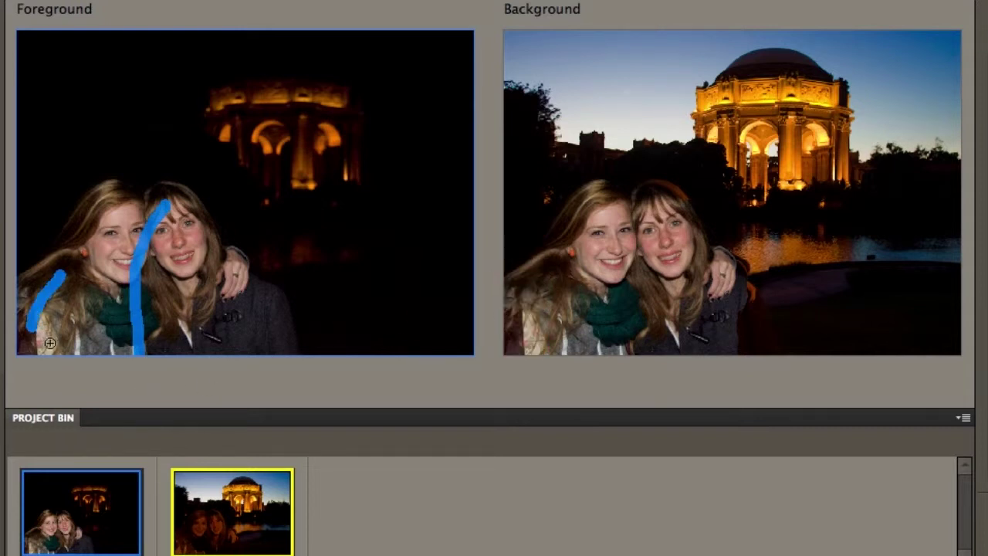
drag(253, 305, 270, 348)
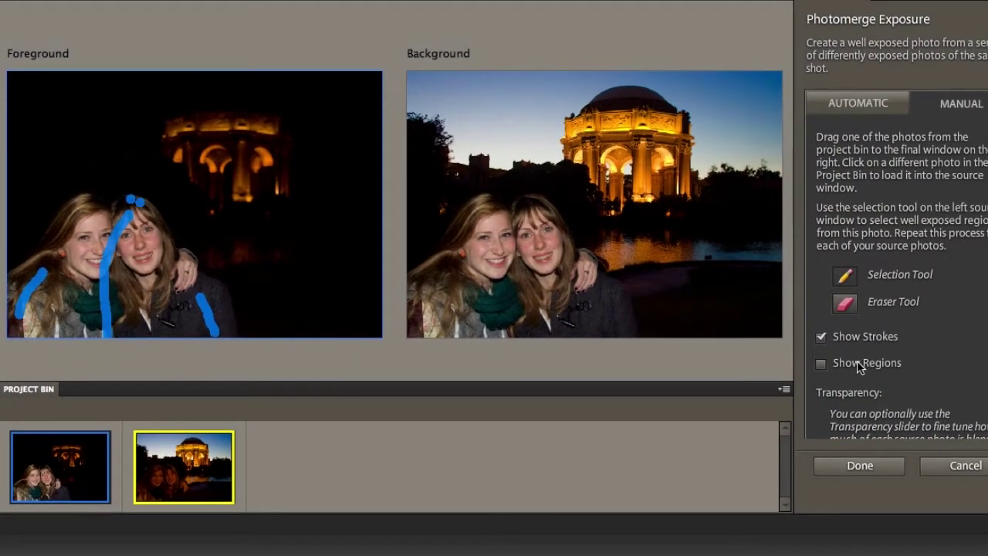
click(856, 361)
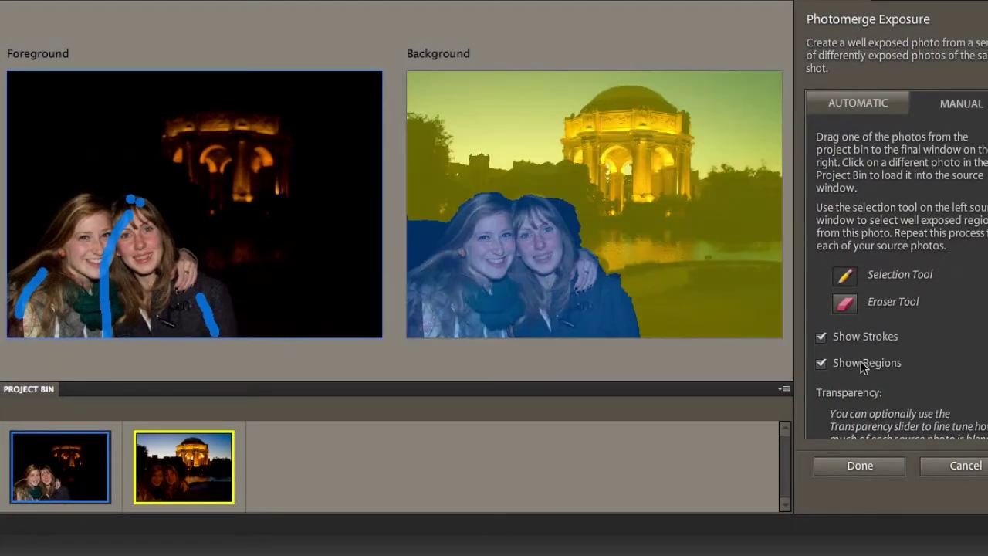
click(862, 365)
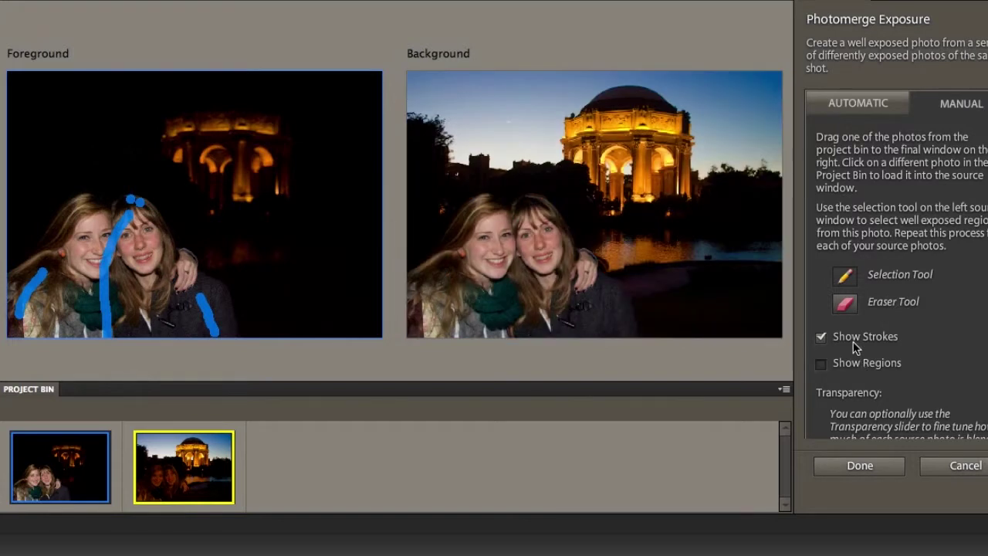
Step: Finish the dusk merge, inspect the result up close, then display the Las Vegas flash photo
click(880, 464)
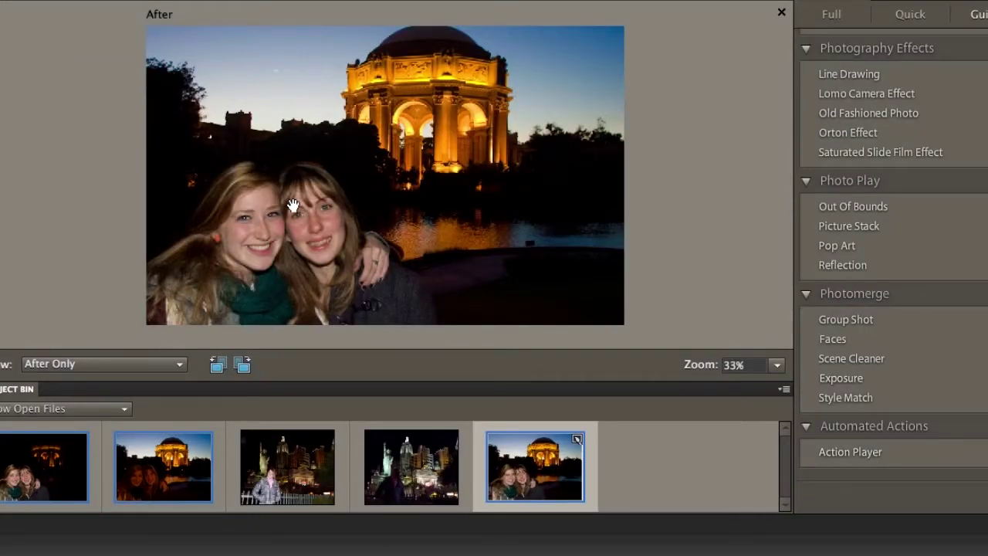
scroll(287, 201, up, 1)
scroll(281, 200, up, 2)
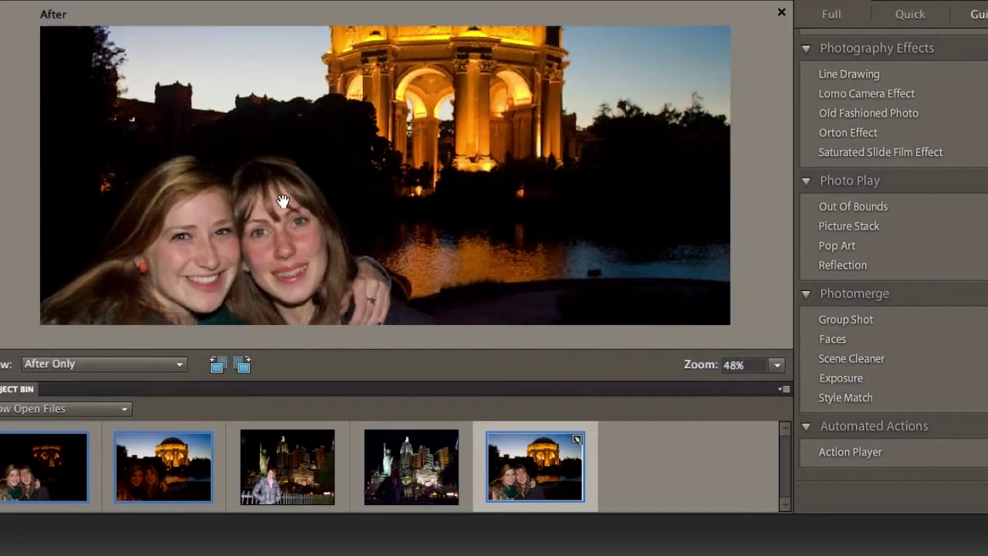
scroll(276, 197, up, 2)
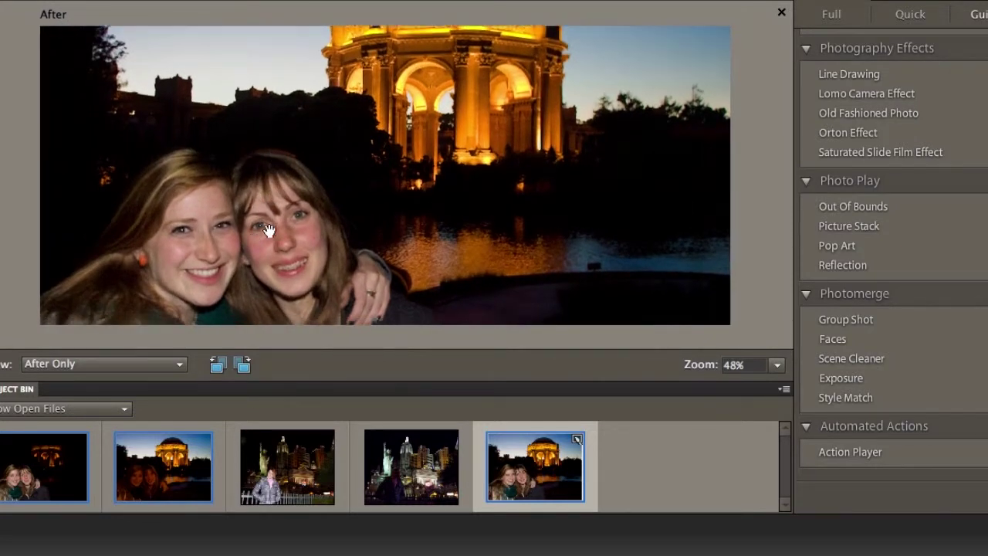
drag(267, 230, 296, 160)
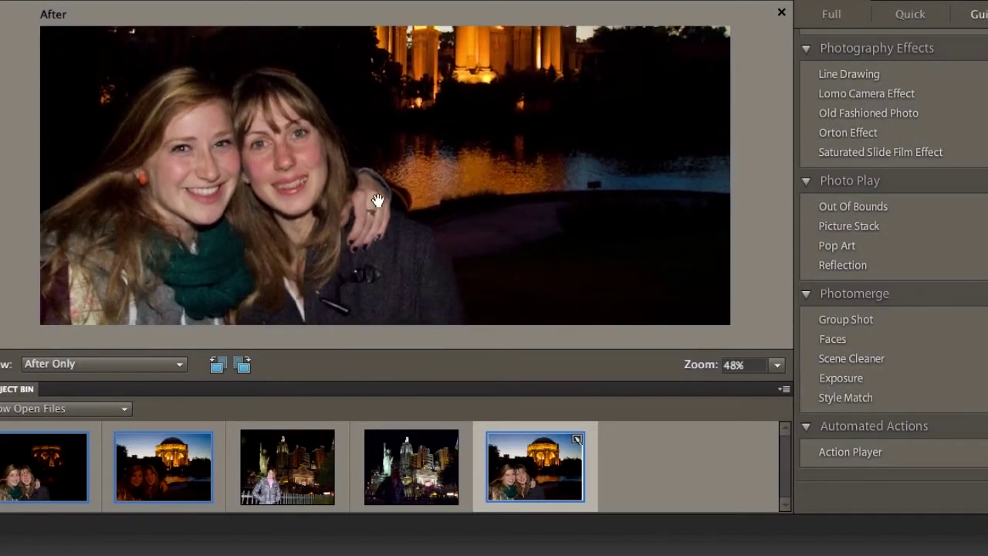
scroll(366, 204, down, 2)
scroll(366, 203, down, 2)
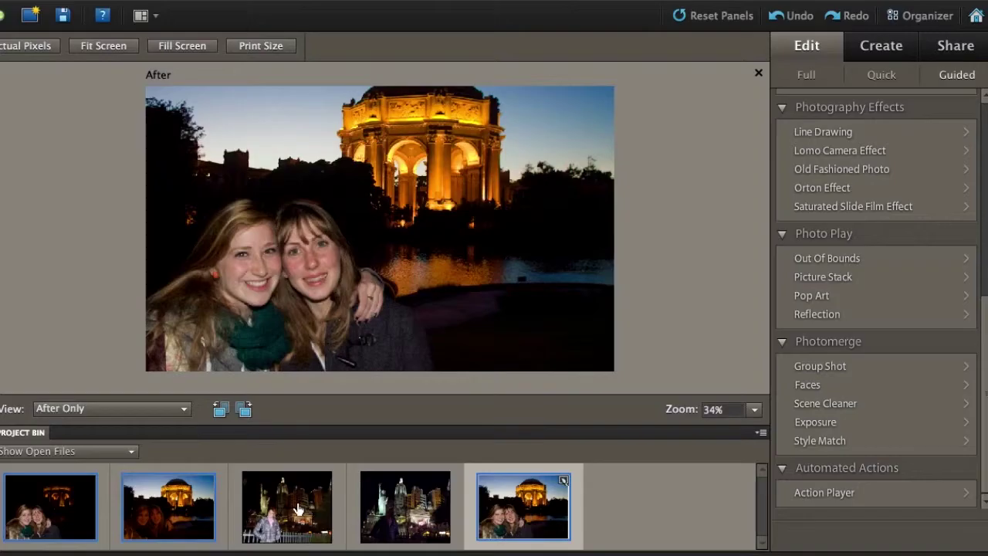
click(297, 509)
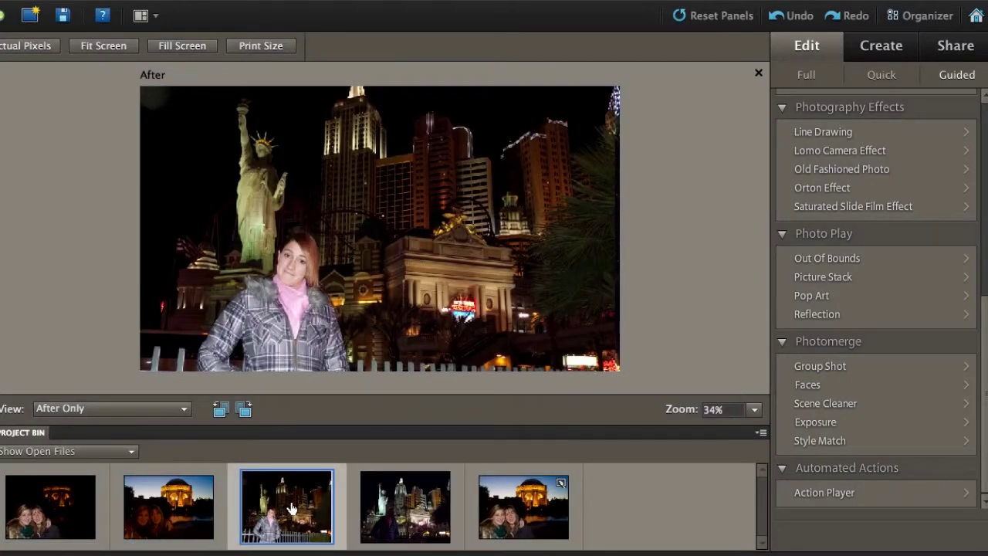
Step: Select both Las Vegas photos and start a Photomerge Exposure merge with them
click(418, 503)
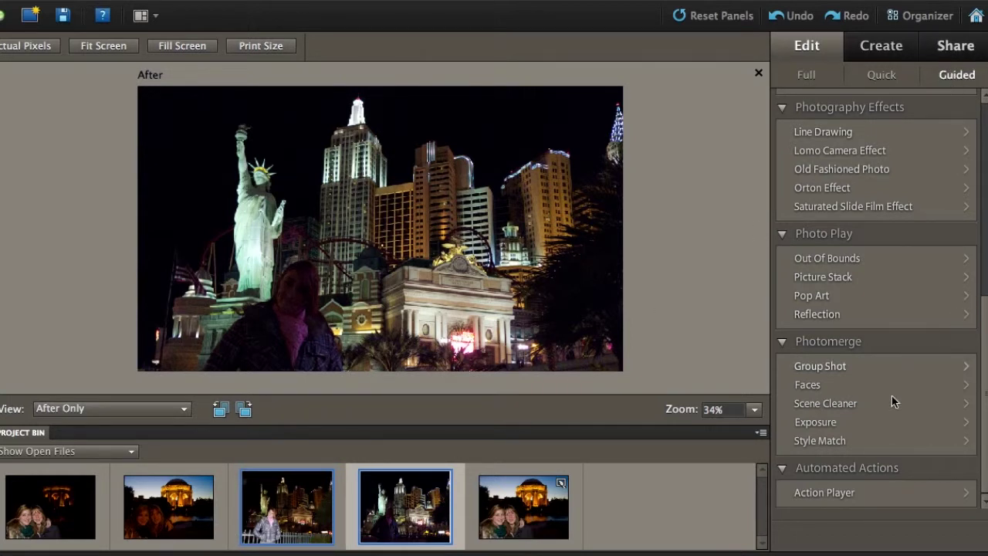
click(812, 421)
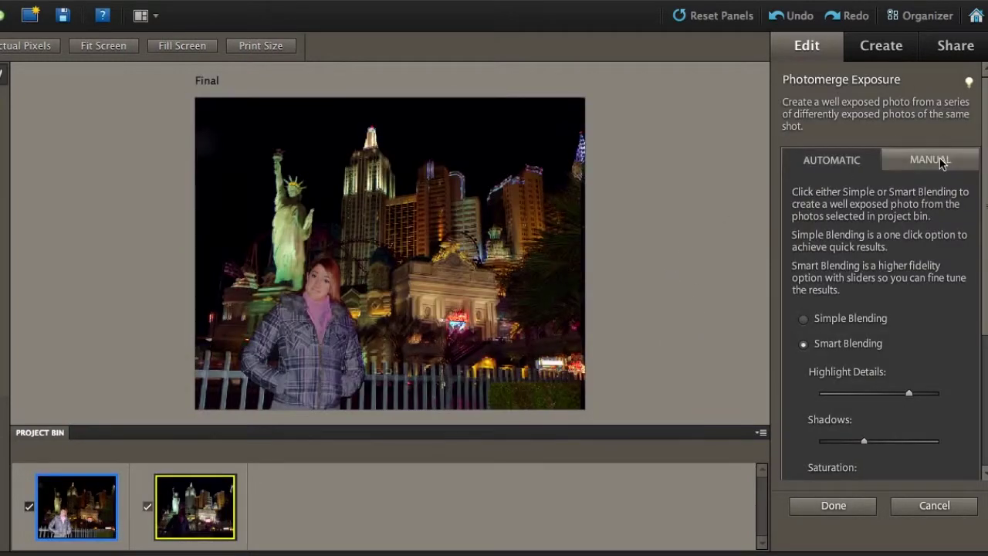
Step: Set the Las Vegas merge to manual, expand Advanced Option, and make the no-flash photo the background
click(942, 159)
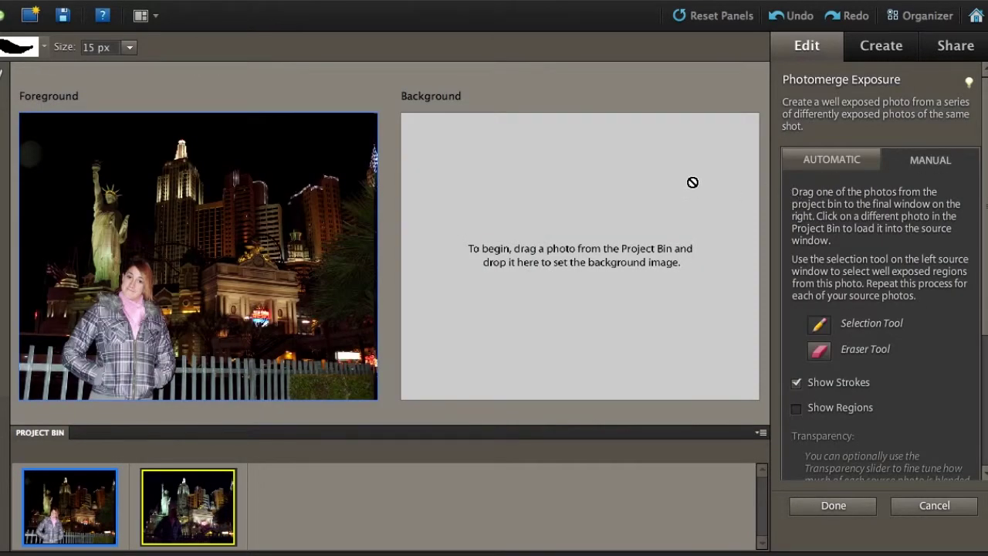
scroll(953, 237, down, 1)
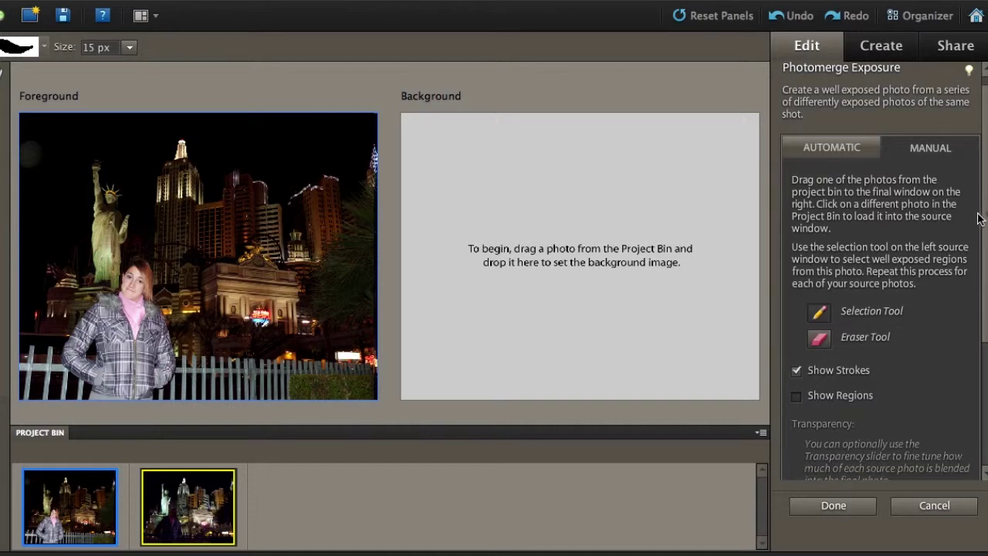
scroll(983, 212, down, 5)
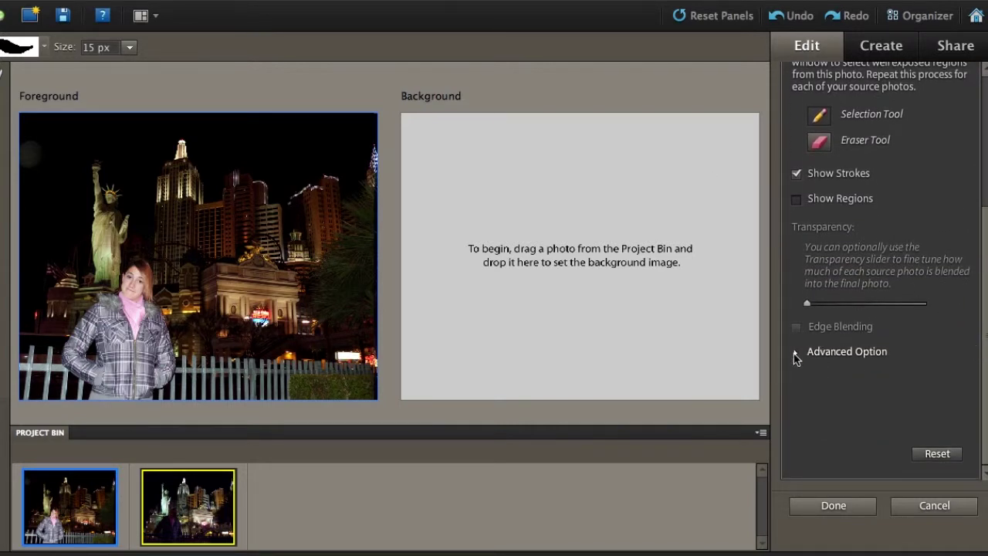
click(796, 354)
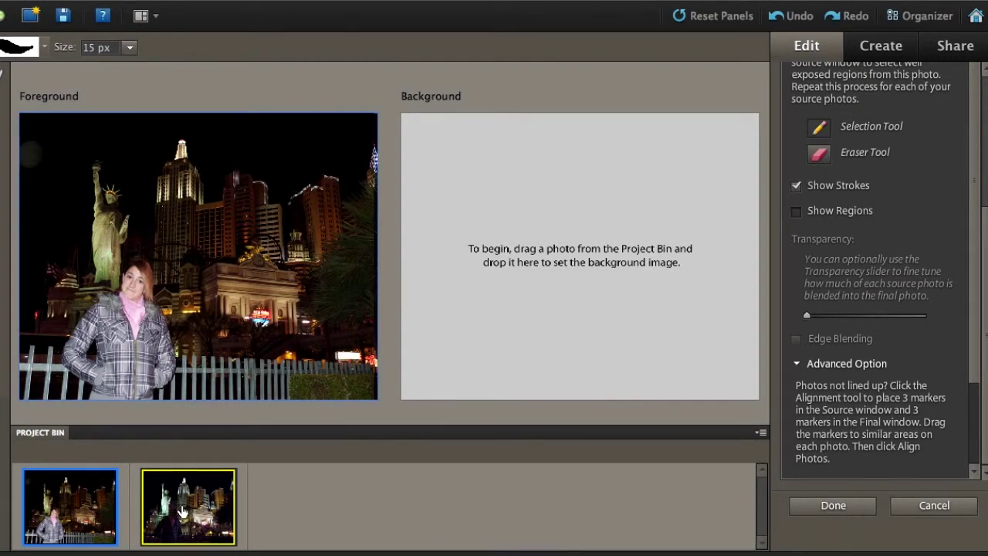
drag(183, 511, 558, 276)
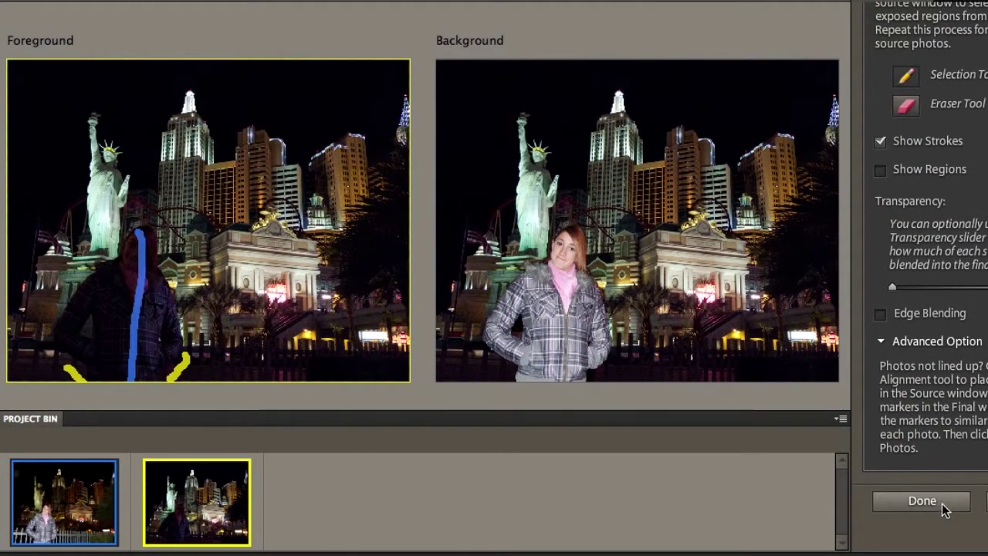
Step: Complete the Las Vegas merge and pan and zoom out to view the lit woman before the skyline
click(938, 501)
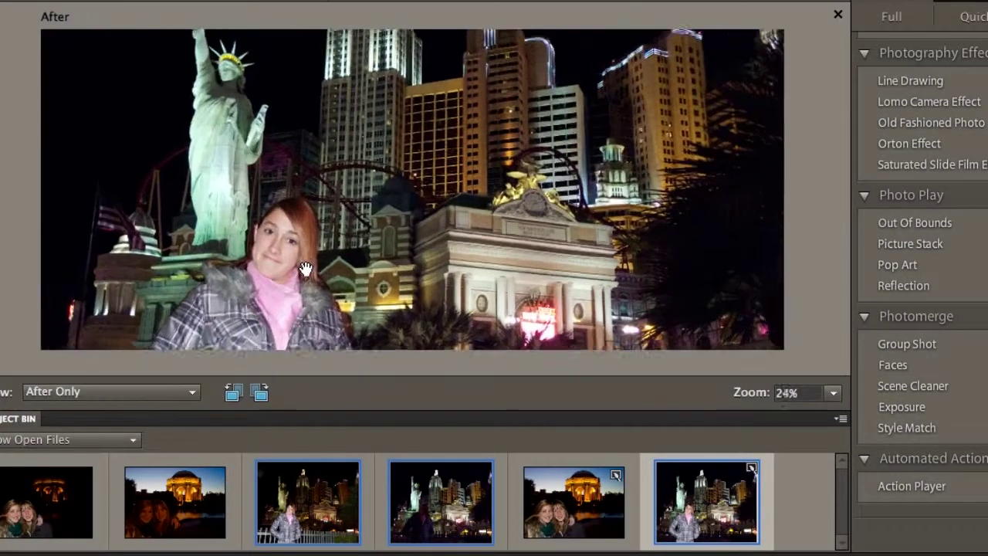
drag(305, 268, 391, 221)
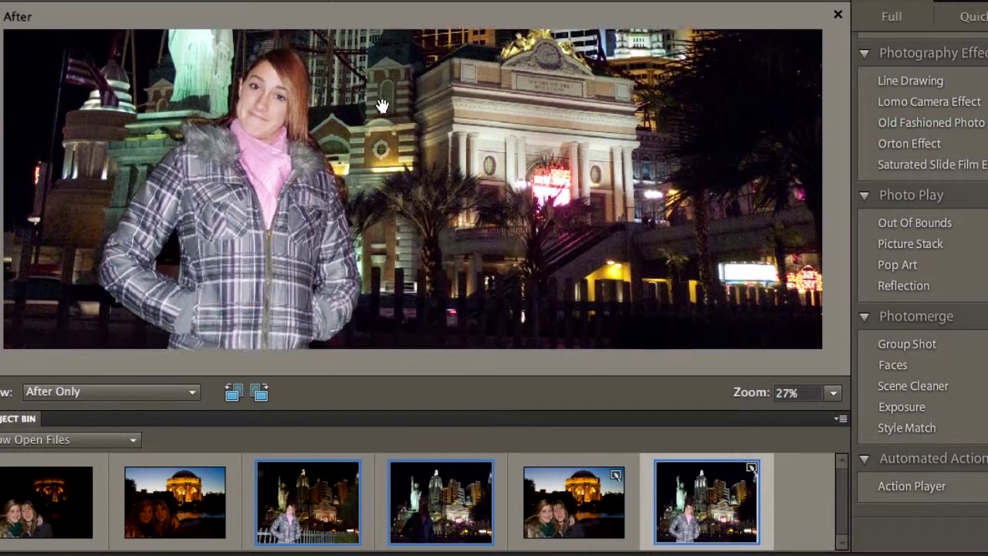
scroll(391, 221, down, 3)
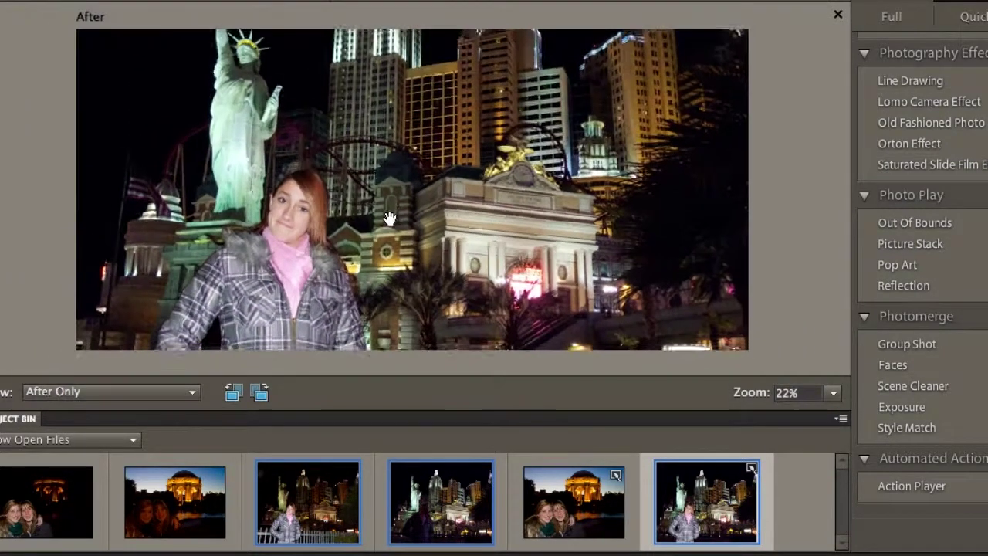